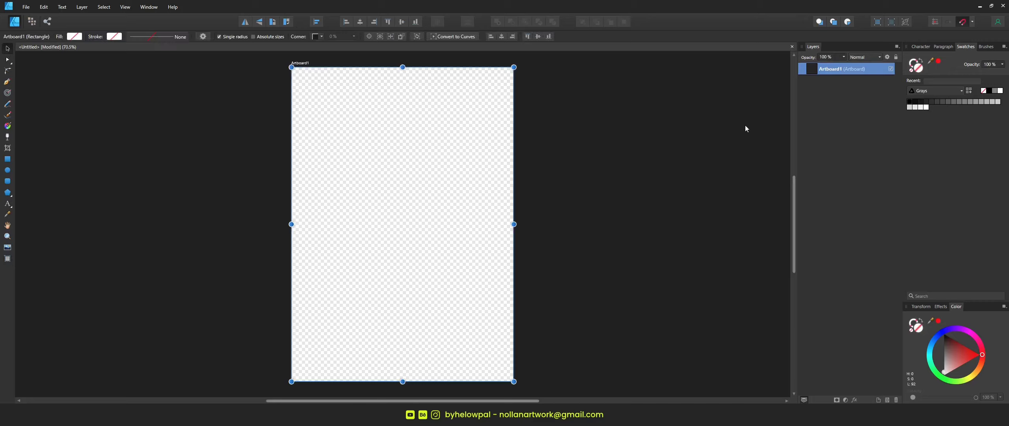
Fill the artboard with light grey (CCCCCC) and clear the selection.
click(988, 101)
click(993, 101)
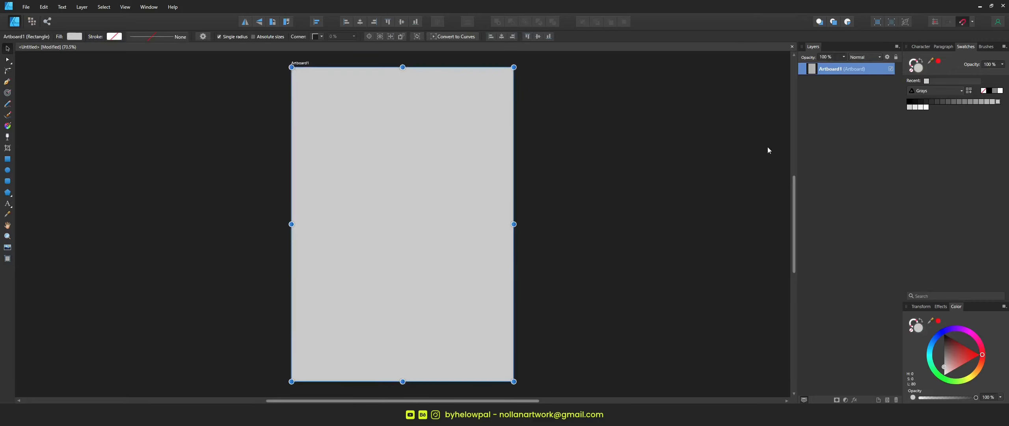
click(628, 208)
scroll(489, 183, right, 1)
scroll(489, 183, down, 2)
scroll(490, 190, up, 2)
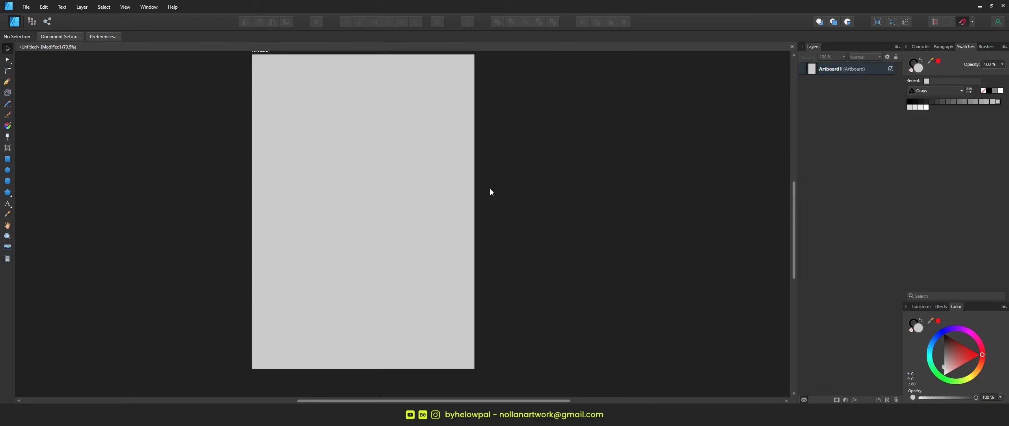
Draw a closed dune shape with the Pen tool, its wavy upper edge descending across the artboard and its base extending past the bottom edge.
key(p)
scroll(479, 202, left, 1)
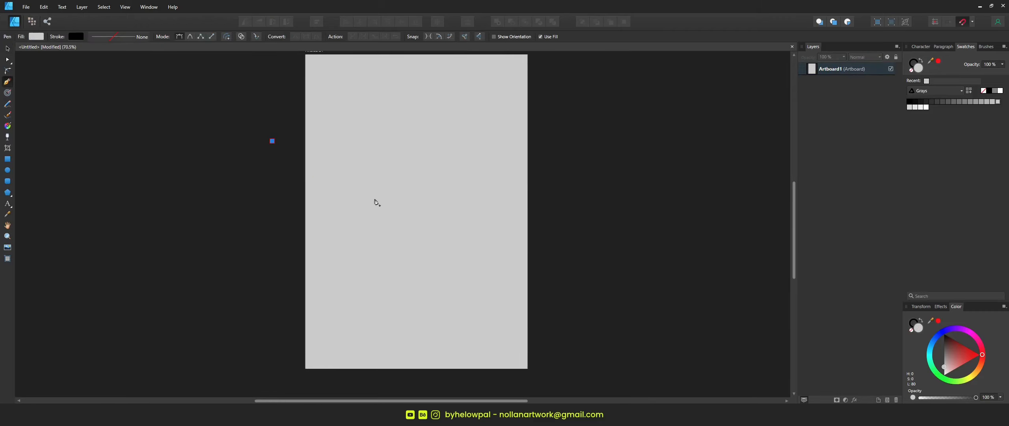
drag(380, 204, 410, 295)
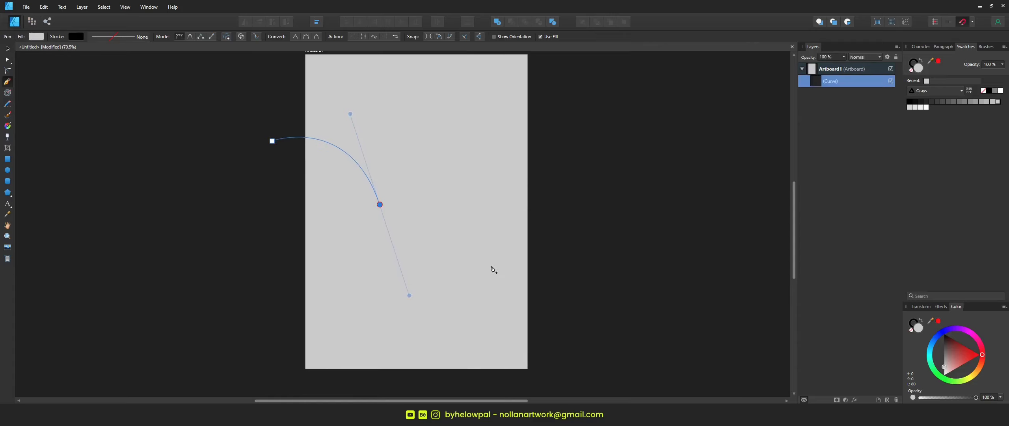
drag(499, 261, 558, 304)
scroll(559, 288, down, 2)
click(564, 320)
click(280, 321)
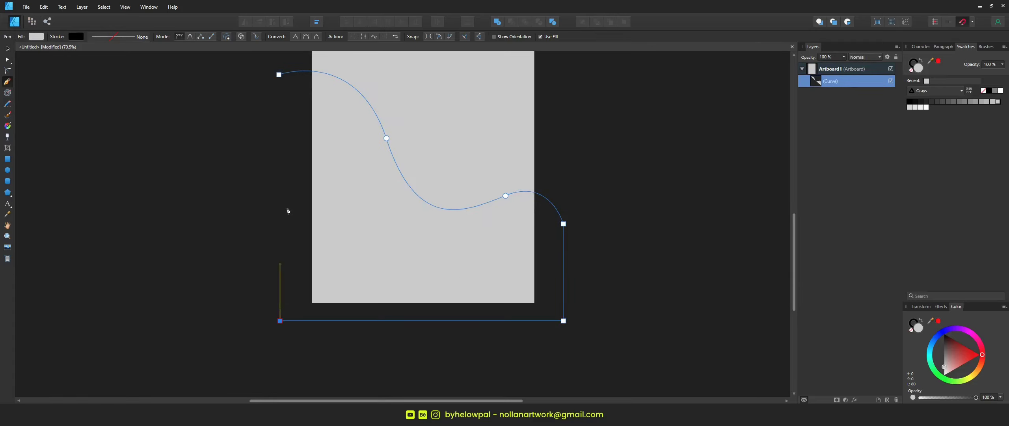
click(279, 75)
key(v)
scroll(661, 170, up, 2)
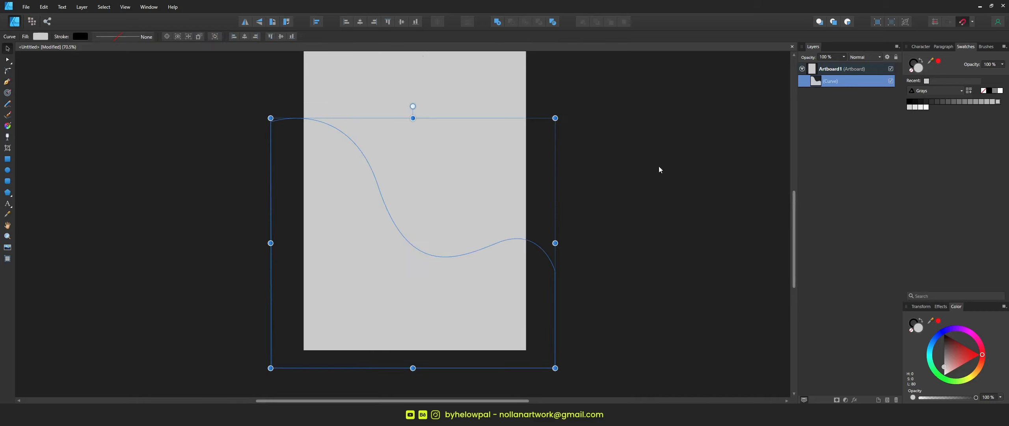
Set the dune's fill colour to muted brown (99866B).
double_click(917, 70)
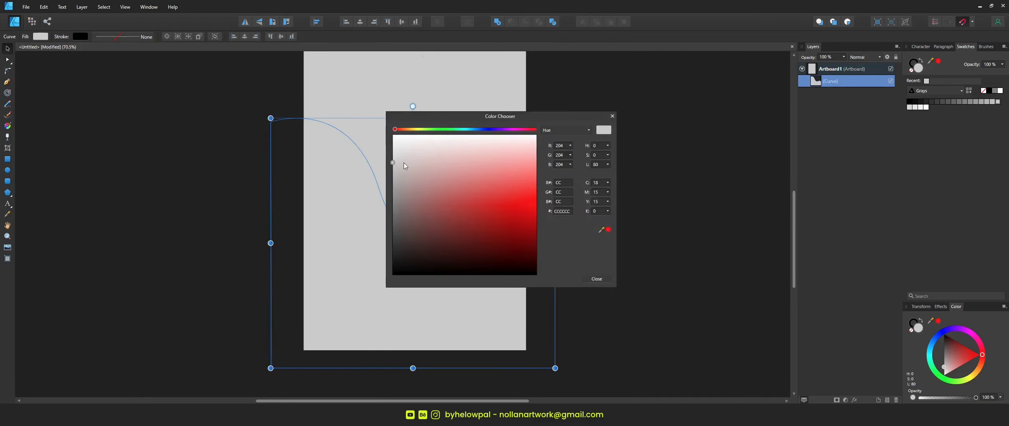
drag(407, 129, 415, 130)
drag(408, 162, 428, 210)
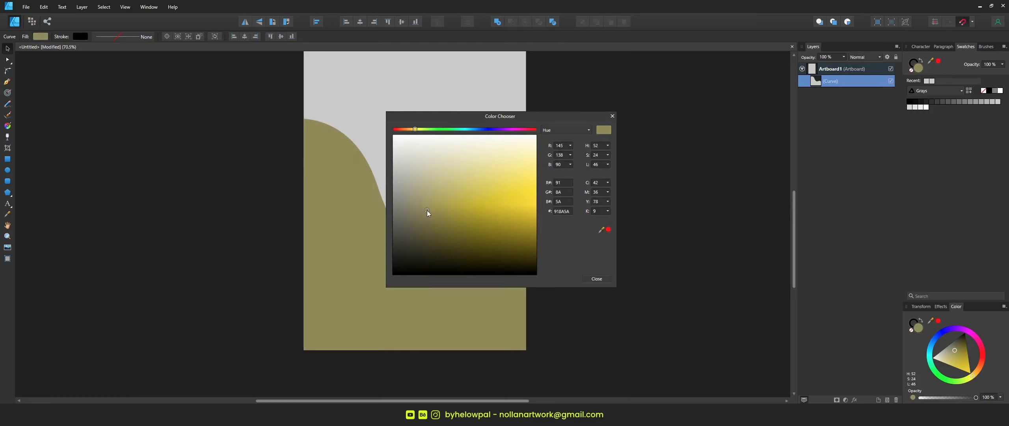
drag(415, 129, 409, 130)
click(420, 204)
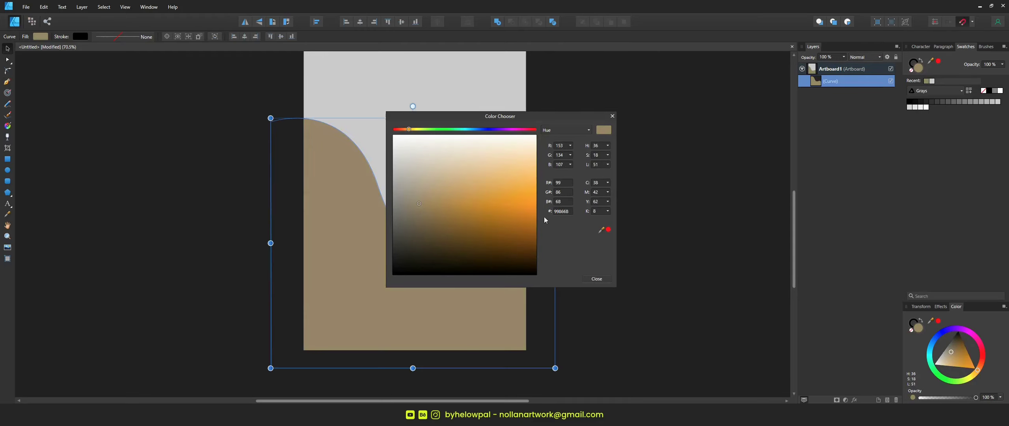
click(597, 279)
click(608, 255)
Draw a second closed dune with the Pen tool, its gently curved crest crossing the first dune and its base below the artboard.
drag(511, 252, 470, 226)
scroll(544, 225, down, 3)
scroll(470, 225, up, 4)
key(p)
drag(414, 143, 505, 257)
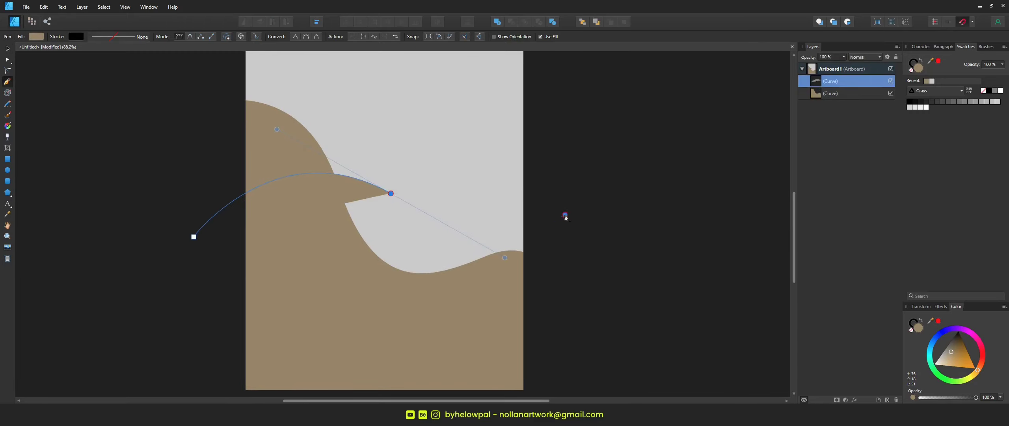
click(564, 214)
scroll(558, 291, down, 4)
click(573, 344)
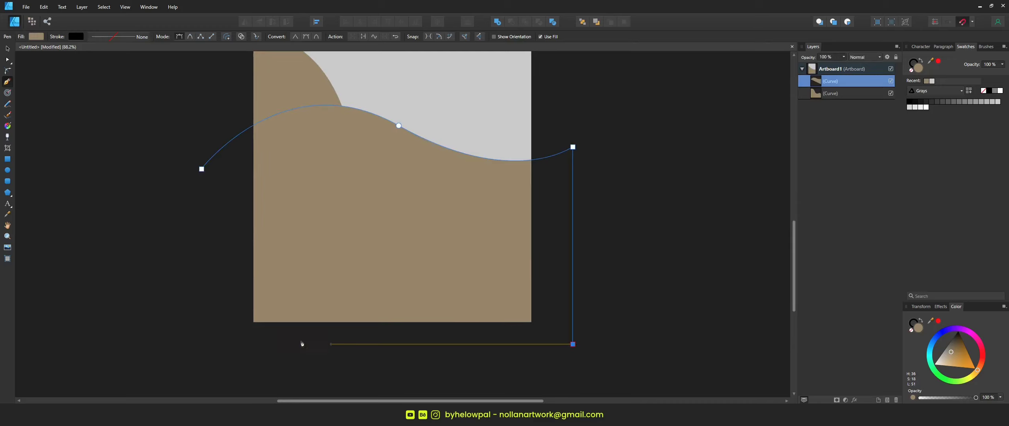
click(202, 169)
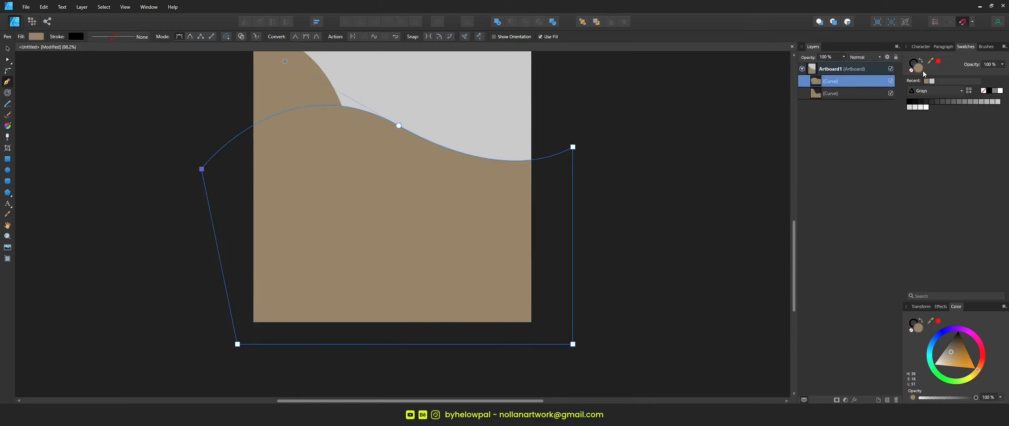
Recolour the second dune to a lighter tan and send it behind the first dune.
double_click(921, 70)
drag(433, 204, 446, 192)
click(596, 278)
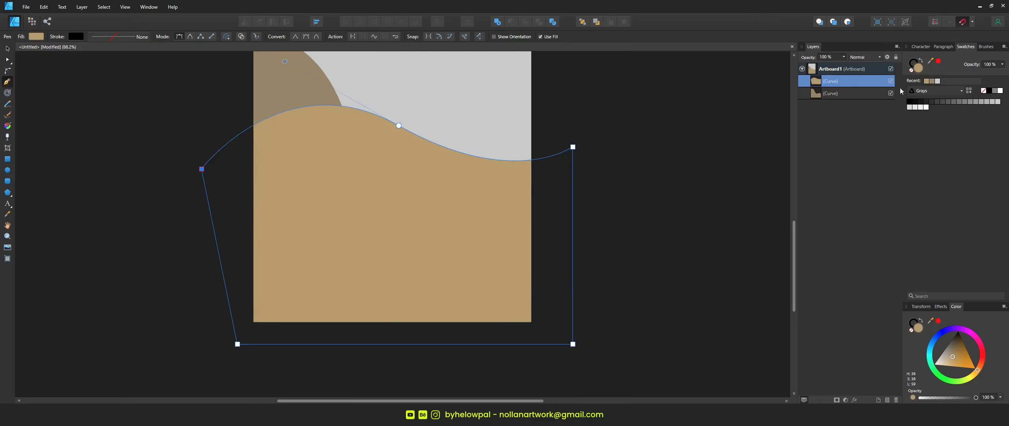
click(584, 22)
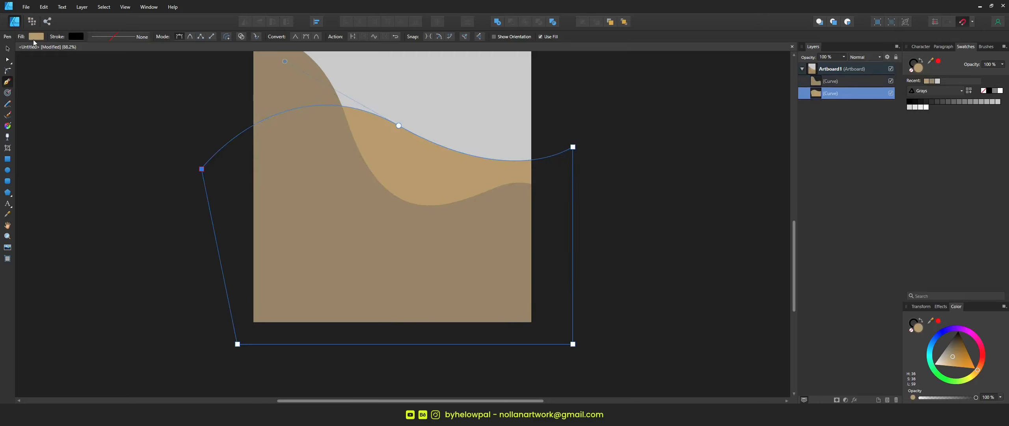
click(7, 47)
click(56, 84)
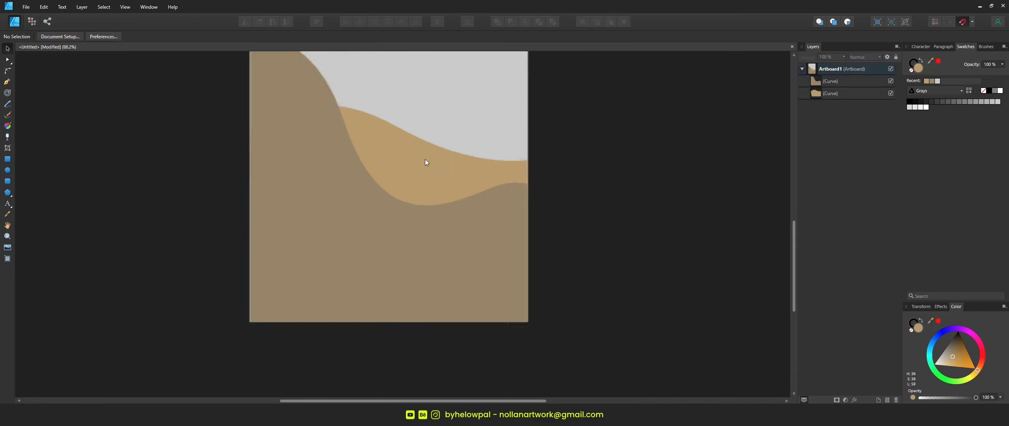
Bring the tan dune in front of the brown dune and send it behind again.
drag(493, 112, 492, 216)
click(422, 263)
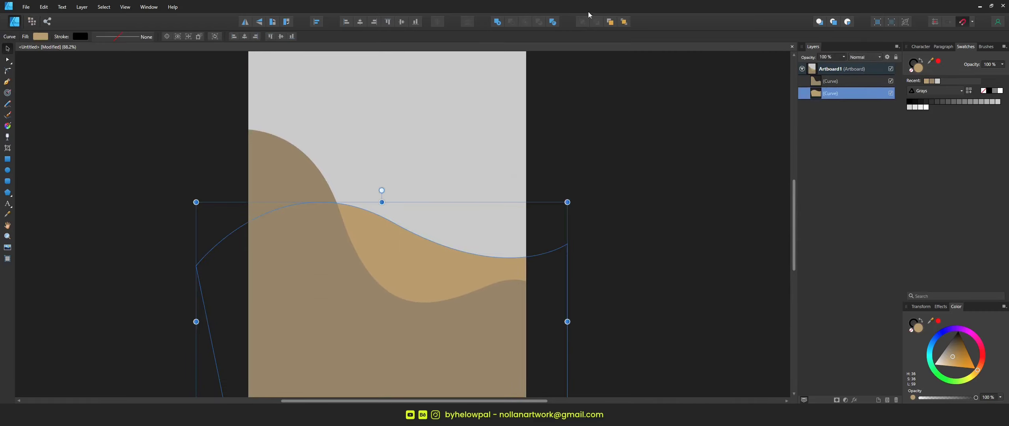
click(611, 22)
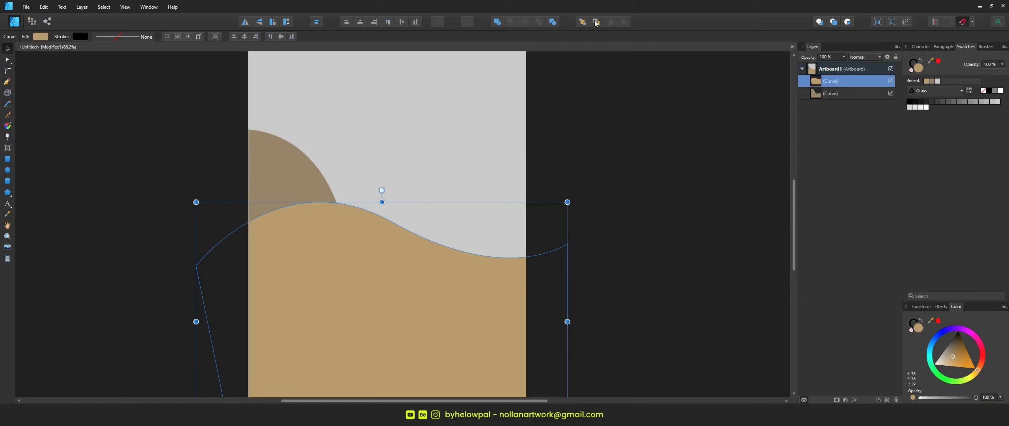
click(596, 23)
click(624, 158)
Draw a third closed dune with the Pen tool in front of the others, its valley following the dip of the brown dune.
scroll(599, 166, down, 4)
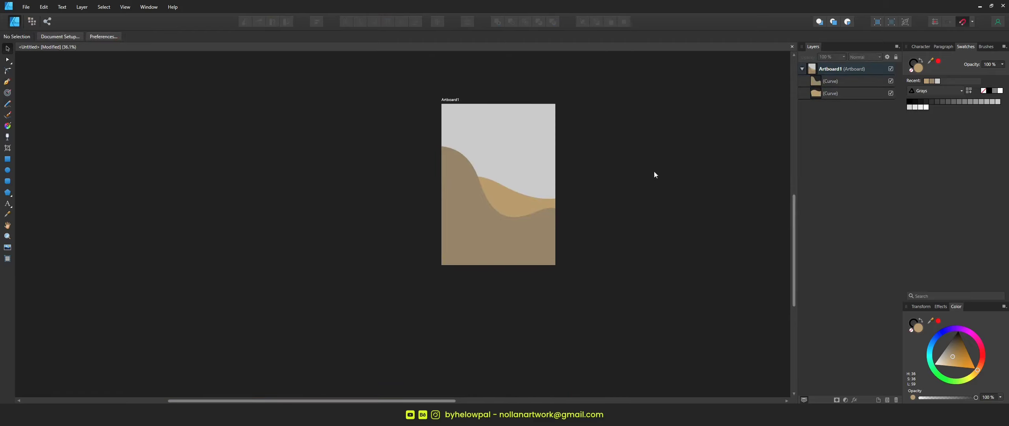
key(p)
scroll(487, 198, up, 3)
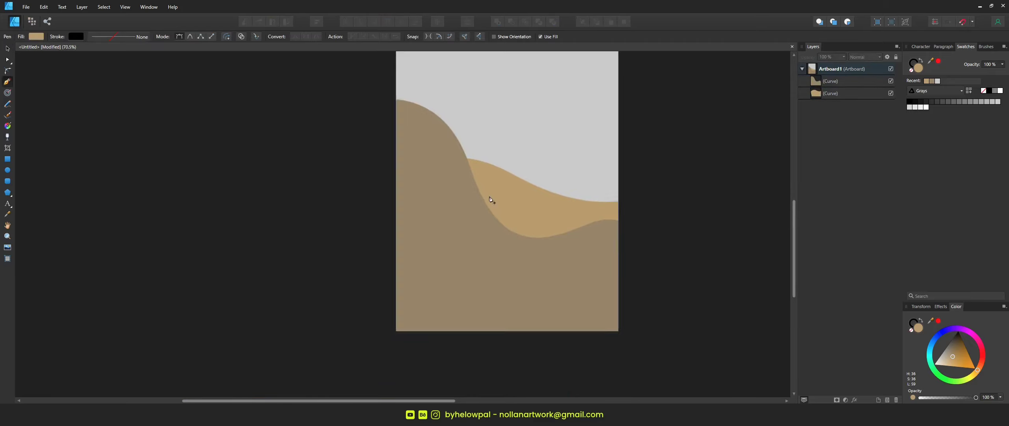
drag(486, 211, 558, 286)
drag(639, 189, 711, 175)
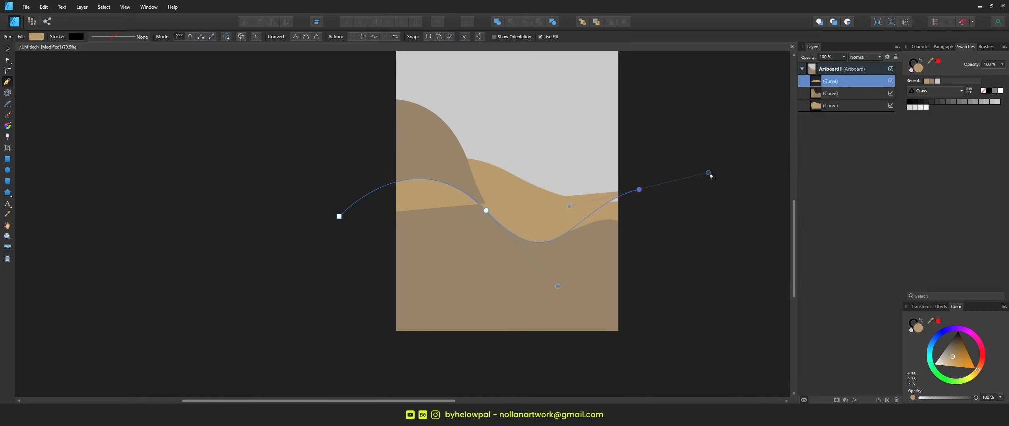
click(639, 190)
click(639, 357)
click(367, 358)
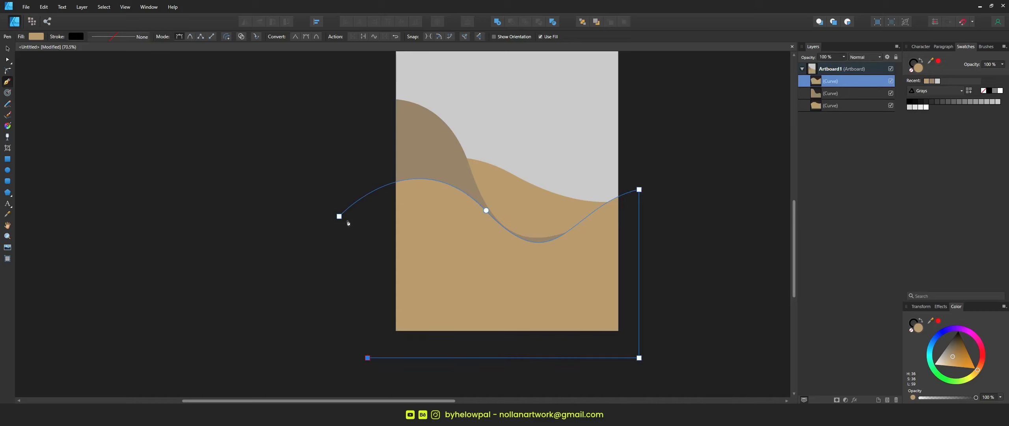
click(339, 217)
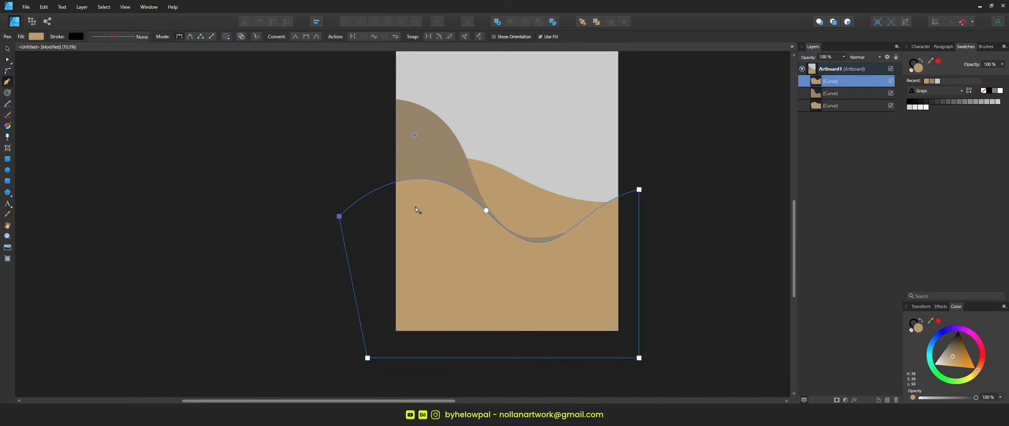
Sample the brown dune's colour for the third dune and darken the fill to 817058.
double_click(920, 69)
drag(441, 192, 439, 208)
drag(518, 117, 723, 116)
key(i)
click(440, 168)
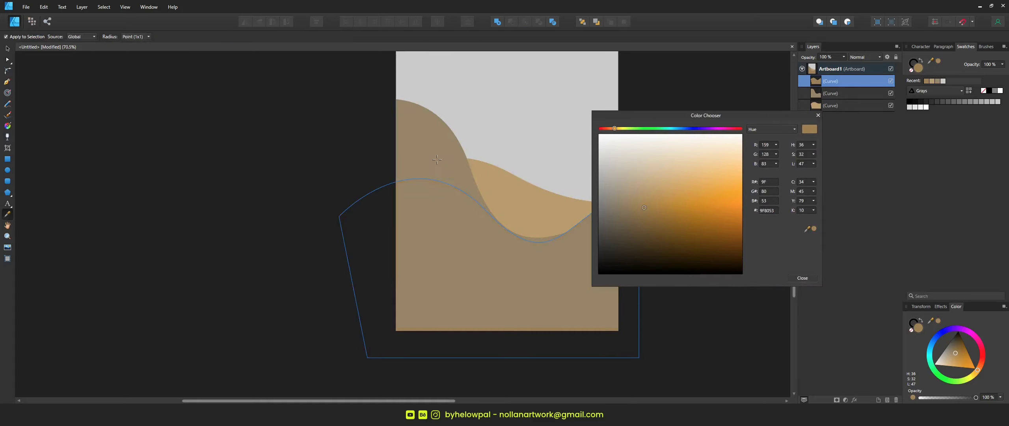
key(v)
drag(620, 205, 626, 216)
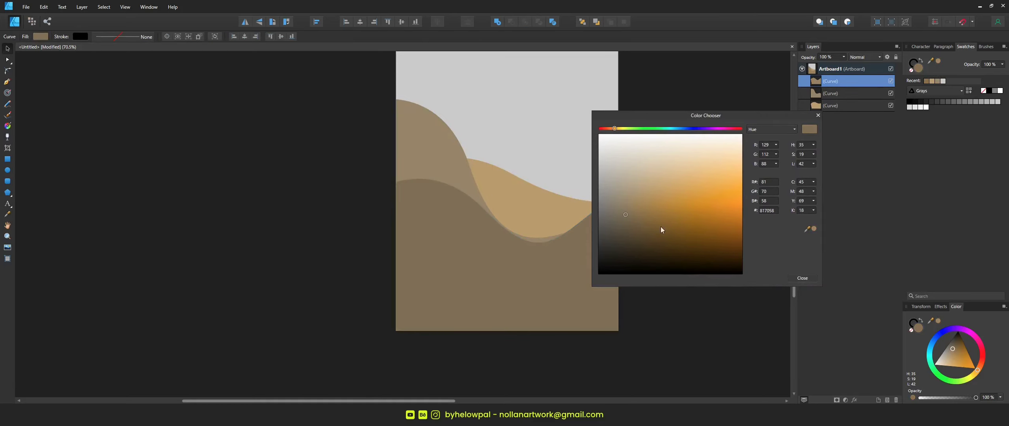
click(802, 278)
Move the third dune slightly down so a band of the middle dune shows above it, and deselect it.
drag(570, 273, 568, 298)
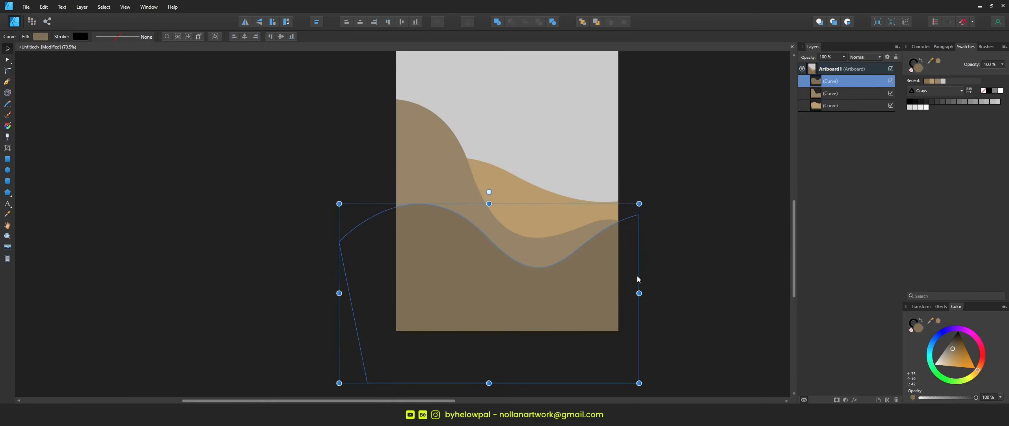
drag(673, 267, 605, 253)
click(592, 238)
scroll(553, 203, down, 3)
scroll(528, 227, up, 3)
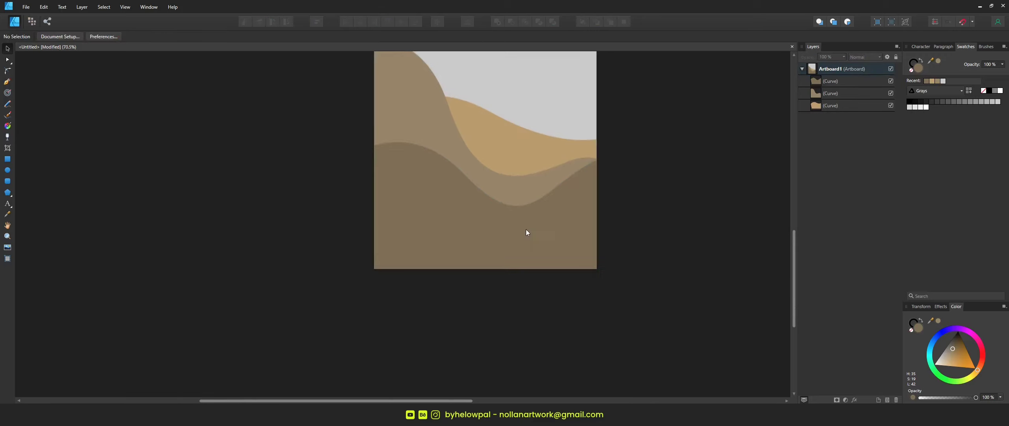
Recolour the middle dune to a golden brown (B58846).
drag(529, 174, 452, 198)
click(347, 151)
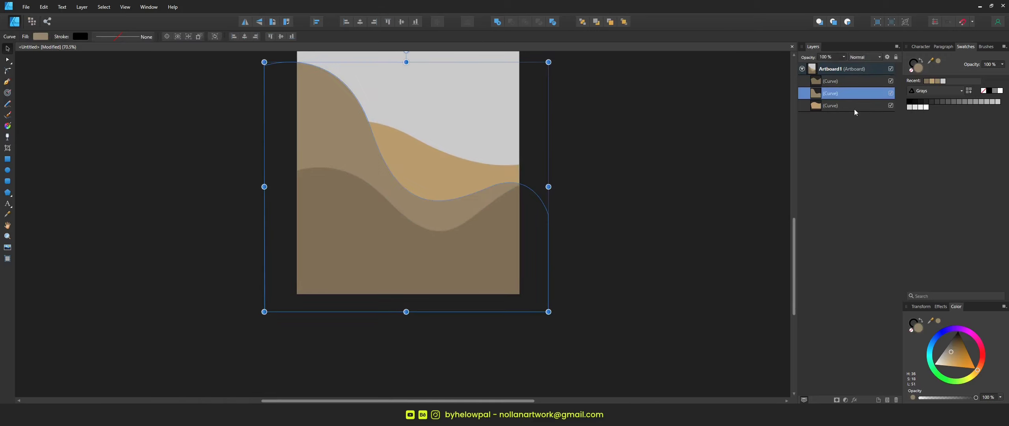
double_click(918, 72)
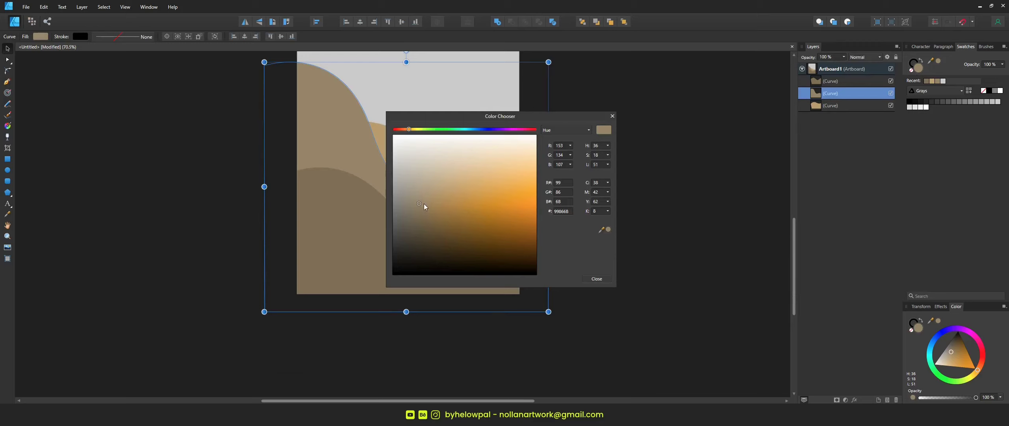
drag(424, 203, 457, 207)
click(596, 279)
Sample the middle dune's golden brown for the front dune and darken the fill to 8F6529.
click(383, 236)
key(i)
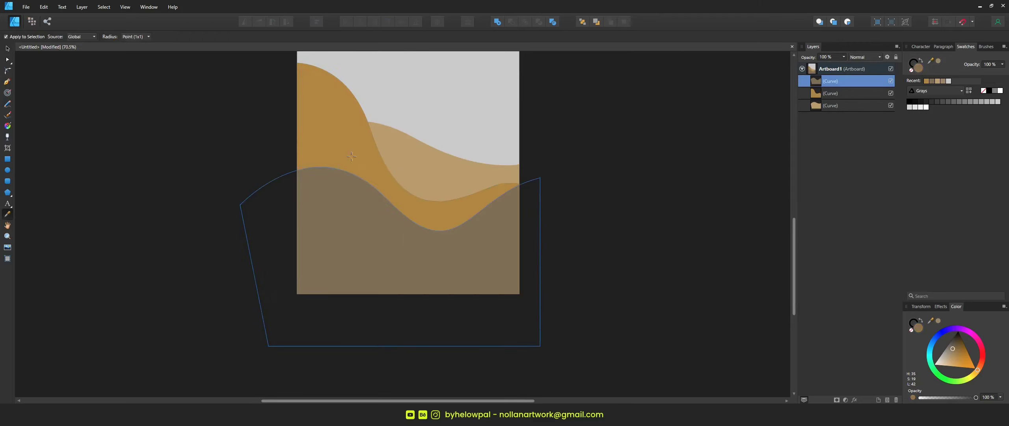
click(351, 156)
key(v)
double_click(916, 68)
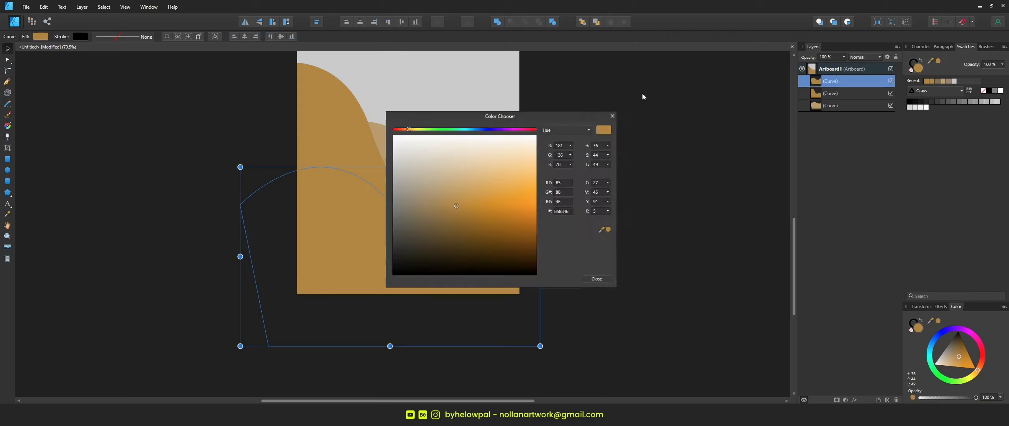
drag(555, 116, 186, 59)
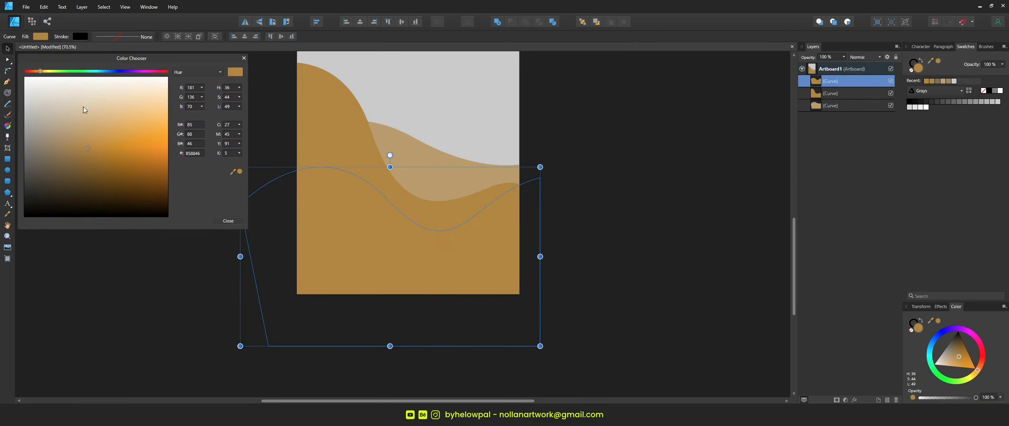
drag(88, 148, 105, 166)
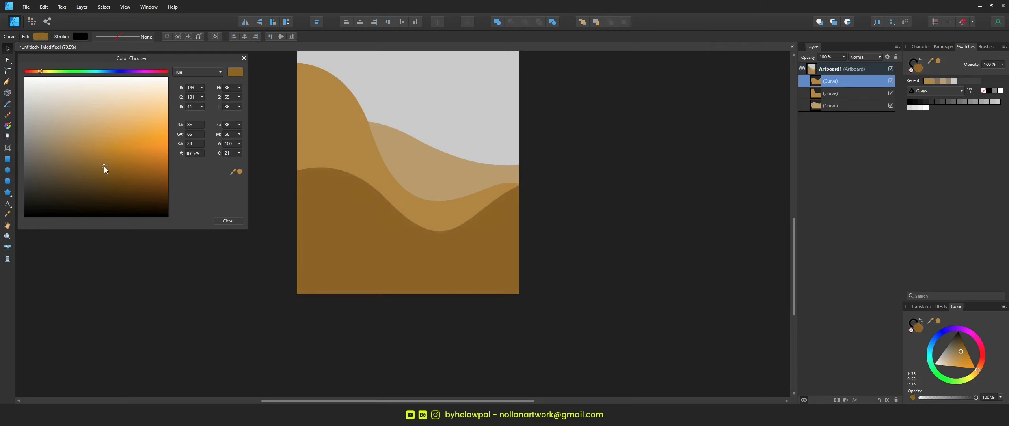
Recolour the rearmost dune to a light golden orange (DFAB5F) and deselect it.
click(448, 175)
drag(84, 128, 119, 129)
click(545, 188)
Draw a closed wavy dune shape with the Pen tool across the lower part of the artboard, extending past its side and bottom edges.
scroll(497, 205, down, 3)
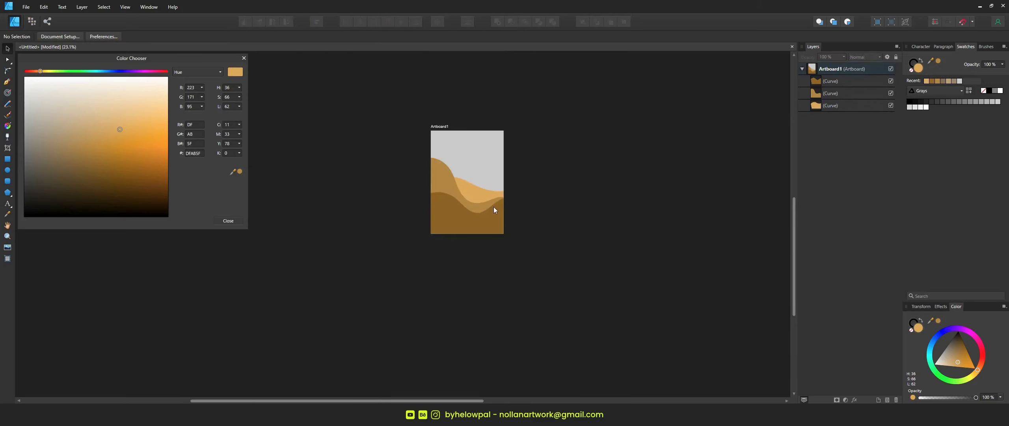
scroll(494, 207, up, 3)
key(p)
drag(409, 183, 462, 190)
scroll(510, 198, up, 2)
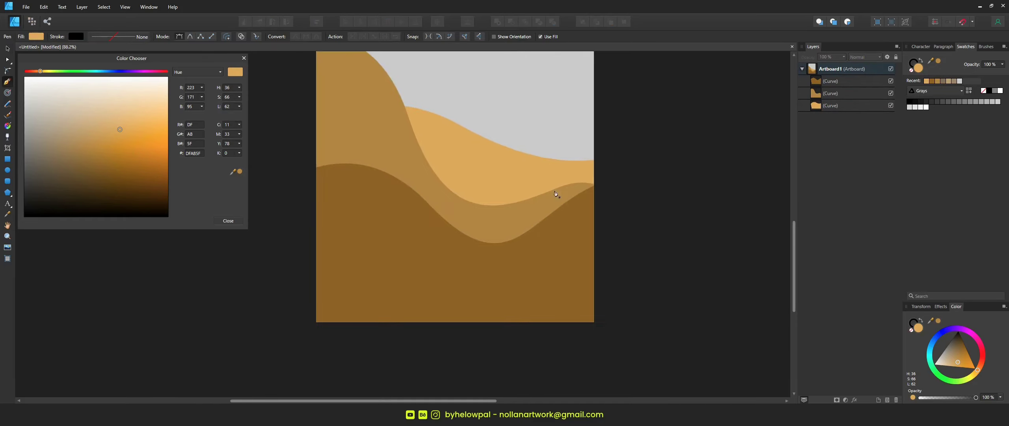
drag(542, 233, 492, 304)
drag(391, 274, 353, 252)
drag(295, 293, 274, 326)
click(309, 339)
click(617, 339)
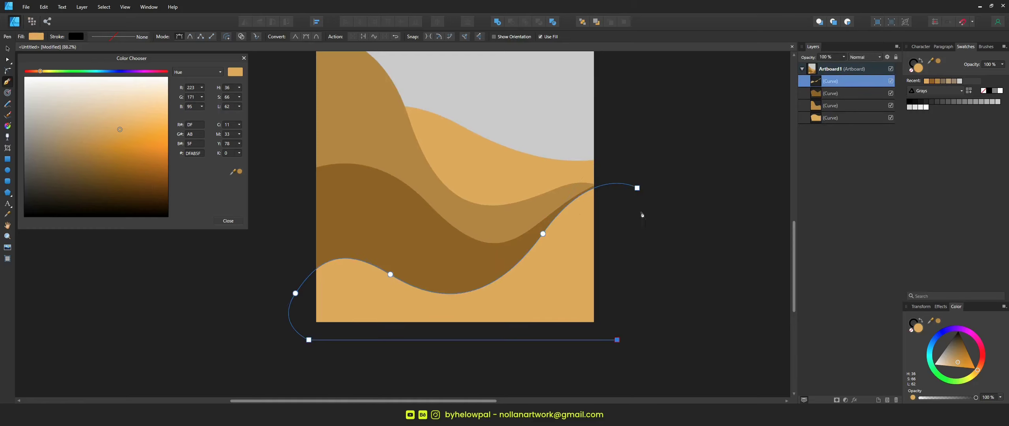
click(637, 188)
Sample the neighbouring dune's brown for the new front dune and darken its fill to 714B14.
key(i)
click(349, 235)
key(v)
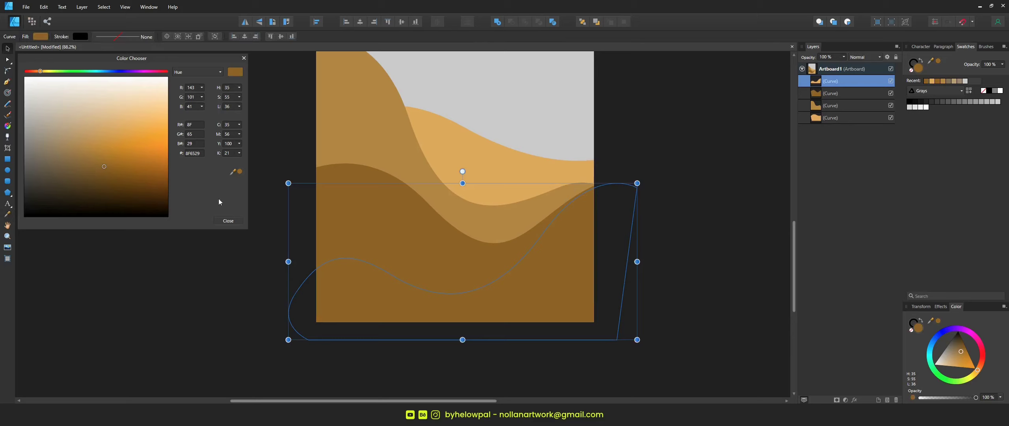
drag(109, 170, 121, 177)
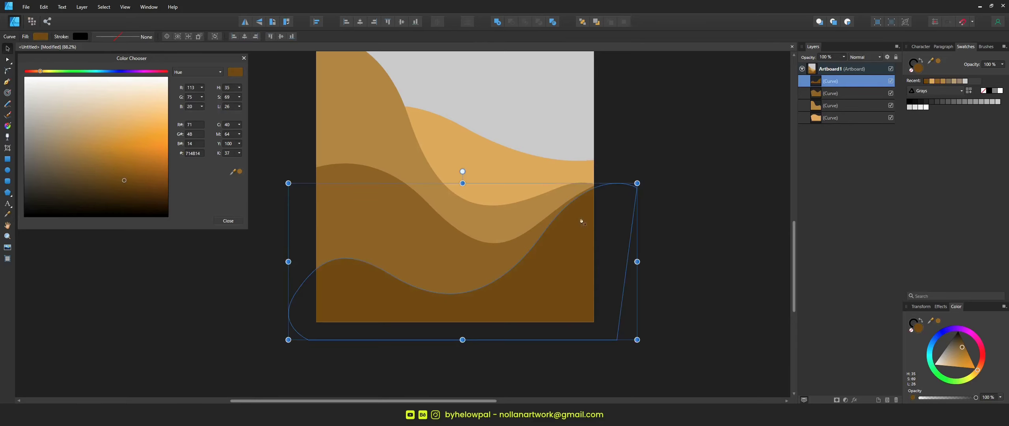
Draw another closed dune in front, steep on the right and low along the bottom edge, and fill it with dark brown 573709.
key(p)
drag(604, 218, 620, 176)
click(631, 156)
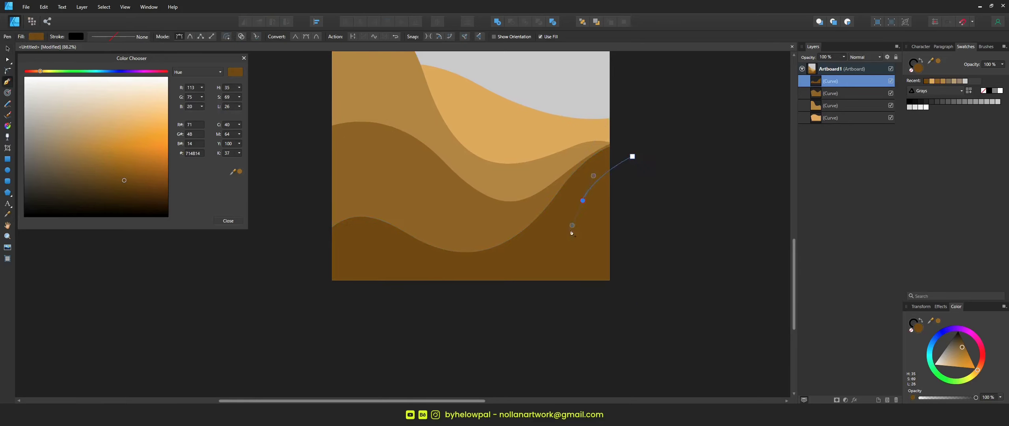
drag(583, 200, 564, 248)
drag(407, 280, 369, 296)
drag(304, 267, 276, 269)
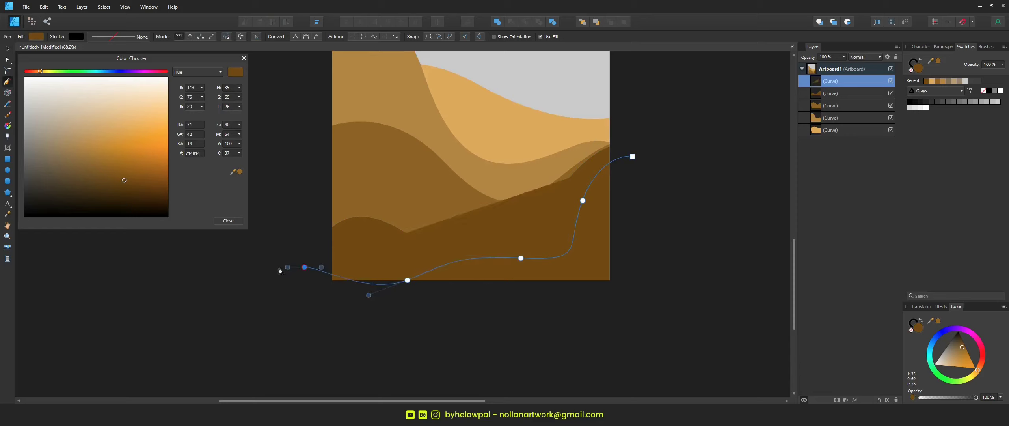
click(296, 316)
drag(640, 316, 640, 282)
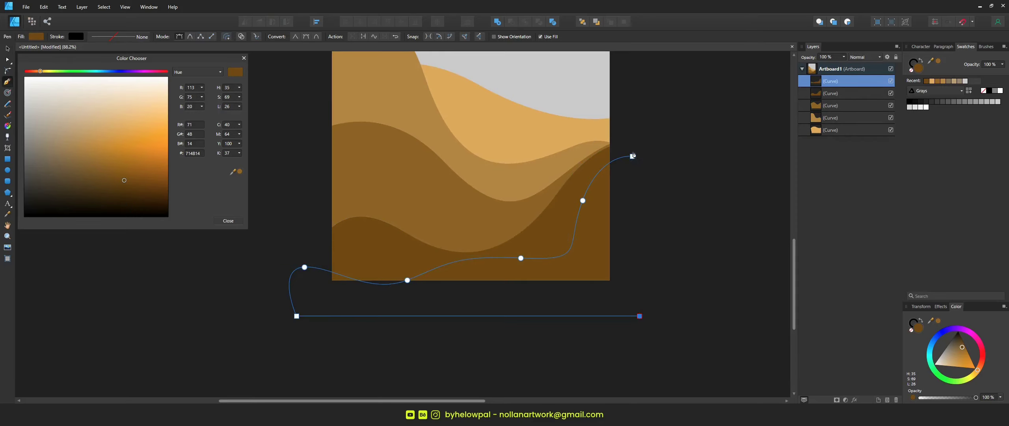
click(632, 156)
click(141, 190)
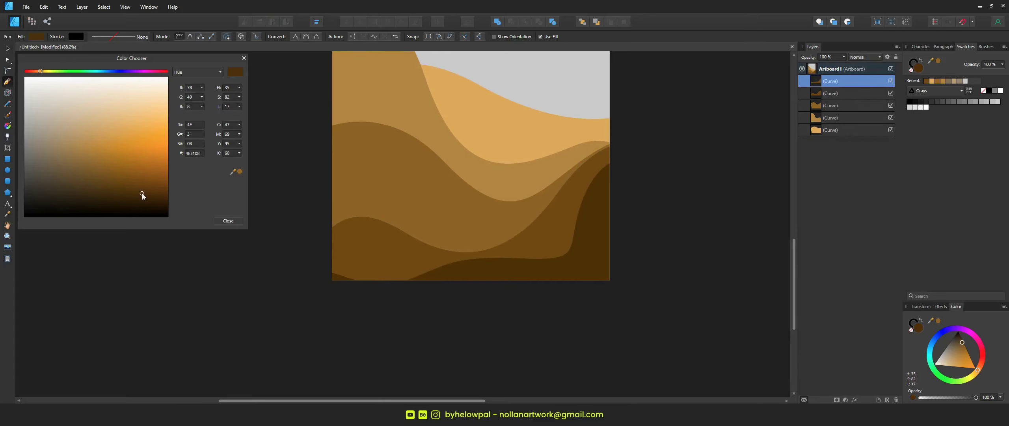
key(v)
Raise the nodes at the left end of the darkest dune so its edge rises above the artboard's bottom, and deselect it.
key(a)
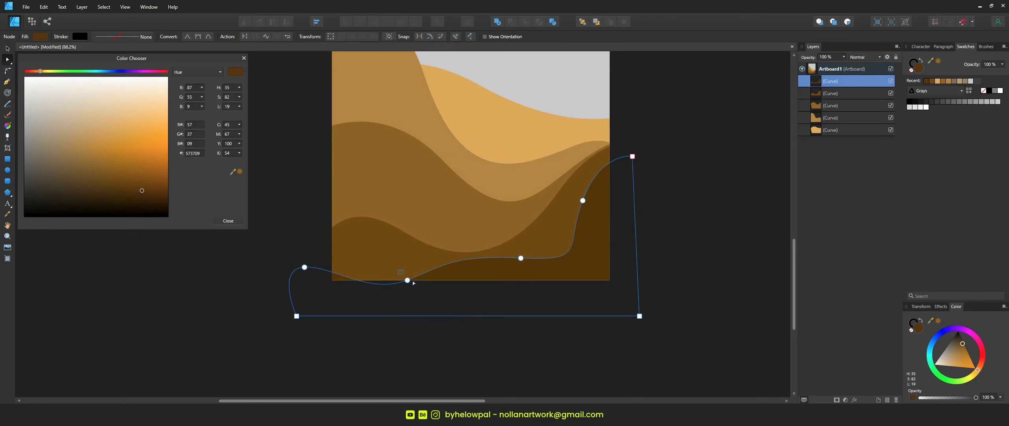
click(407, 274)
drag(408, 274, 406, 272)
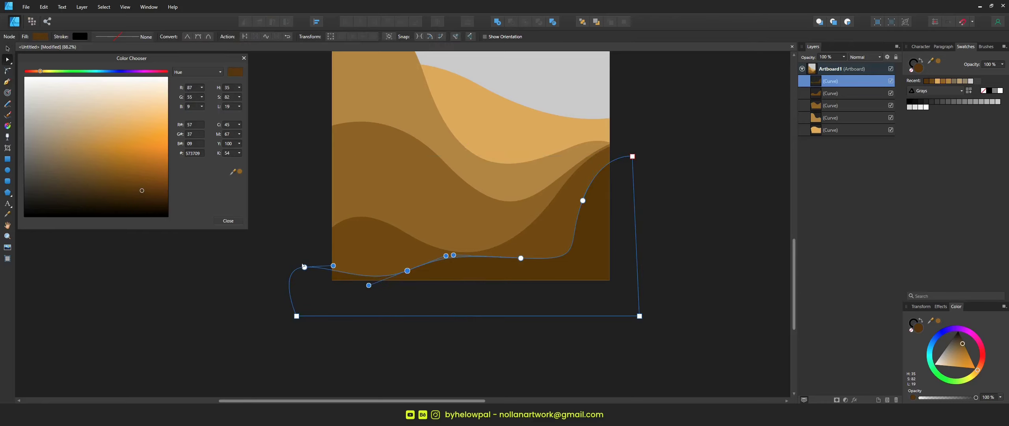
drag(305, 267, 309, 245)
key(v)
click(309, 192)
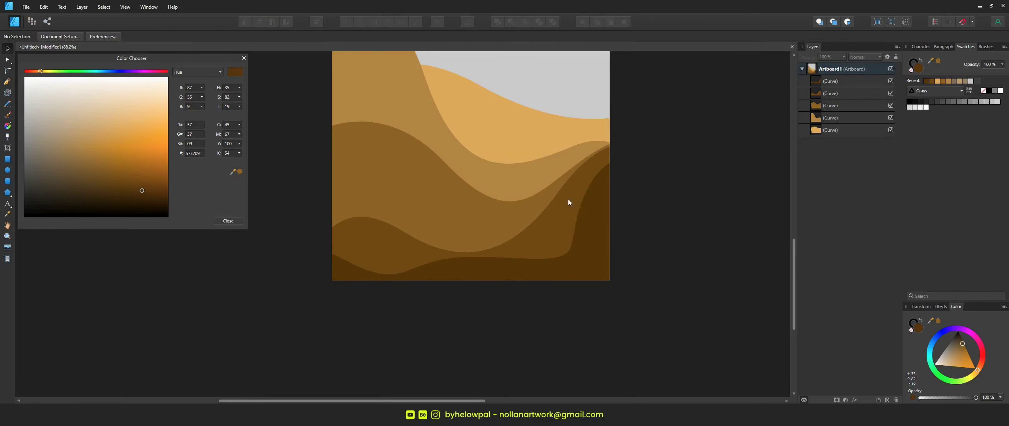
Fill the artboard background with the rearmost dune's sampled colour and lighten it to F8D29B.
scroll(599, 193, down, 4)
scroll(649, 131, down, 2)
scroll(615, 126, up, 3)
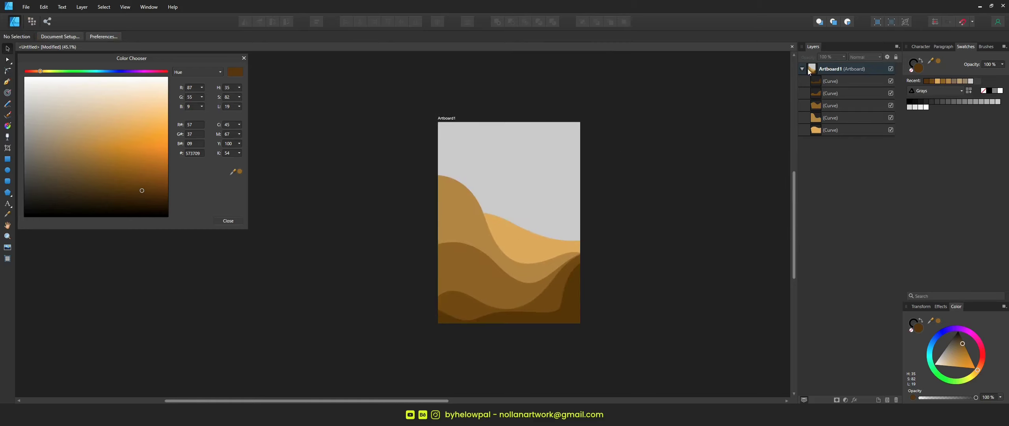
click(844, 69)
key(i)
click(521, 236)
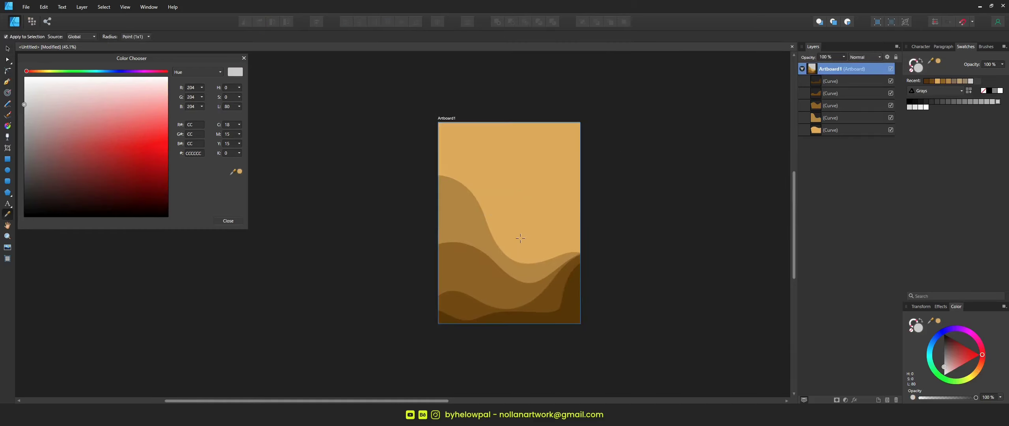
key(v)
drag(120, 131, 149, 107)
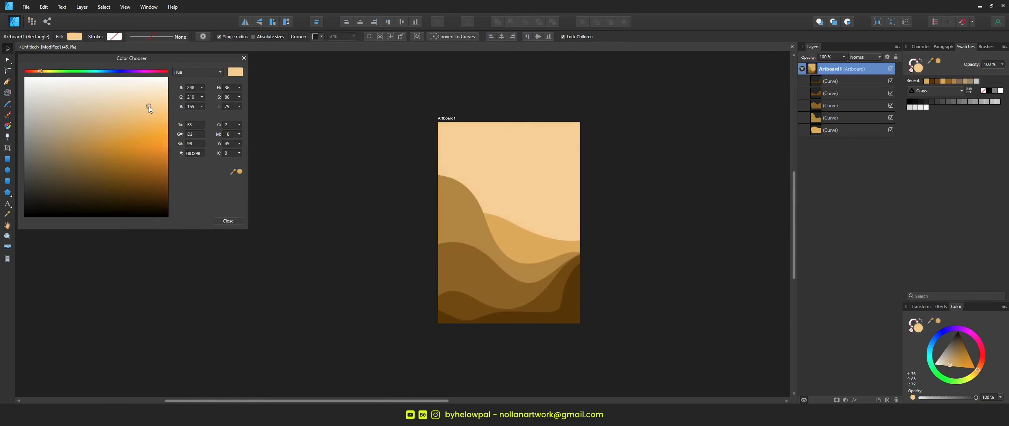
click(366, 189)
drag(372, 193, 320, 196)
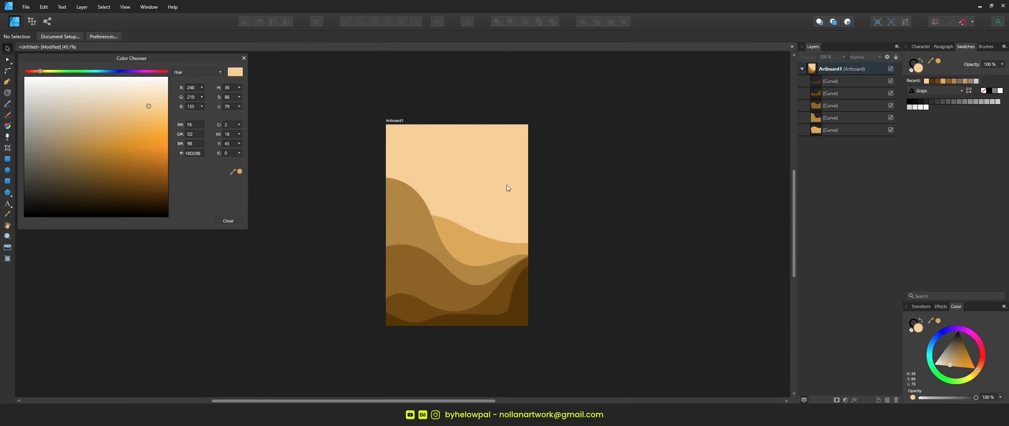
Draw a closed, thin, wavy cloud with the Pen tool in the sky, running past the artboard's right edge.
scroll(514, 179, up, 4)
key(p)
click(528, 156)
click(490, 163)
click(459, 165)
click(436, 172)
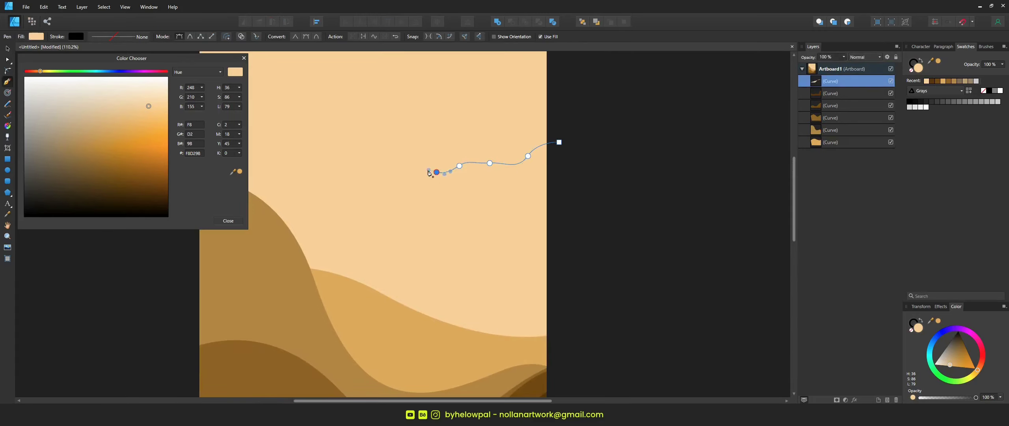
click(483, 182)
click(536, 188)
click(575, 186)
click(559, 142)
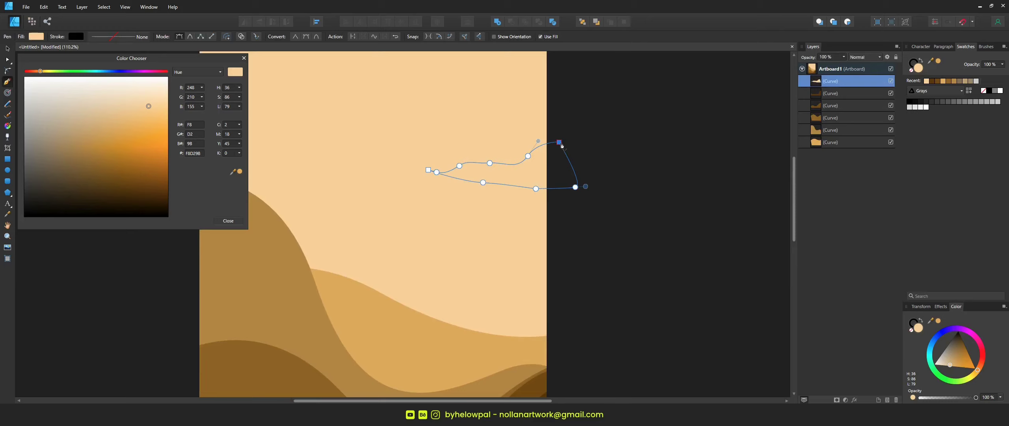
Lighten the cloud's fill to FCDDAF and deselect it.
key(v)
drag(148, 106, 158, 100)
click(614, 183)
scroll(614, 184, down, 2)
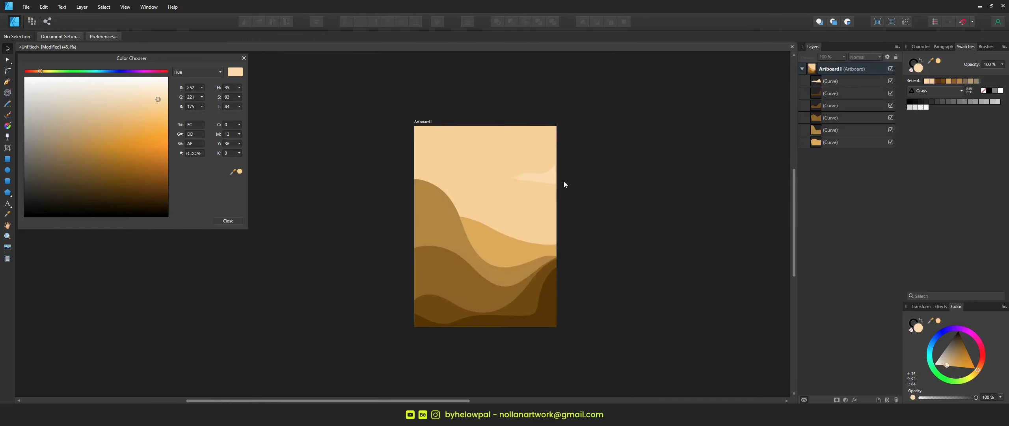
Place a copy of the cloud at the artboard's left edge above the tall dune and flip it horizontally.
click(541, 183)
drag(543, 183, 368, 194)
click(248, 23)
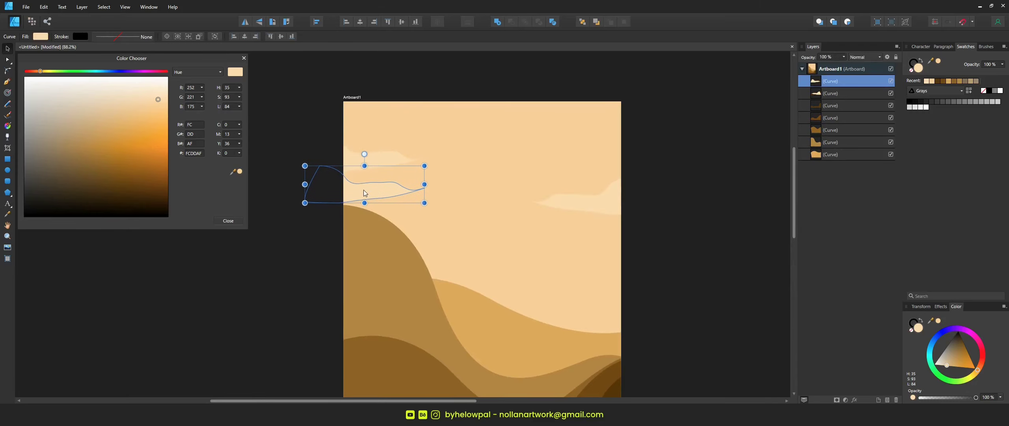
Flip the lower left cloud copy vertically and shrink it, and merge it with the cloud above into one shape.
click(260, 22)
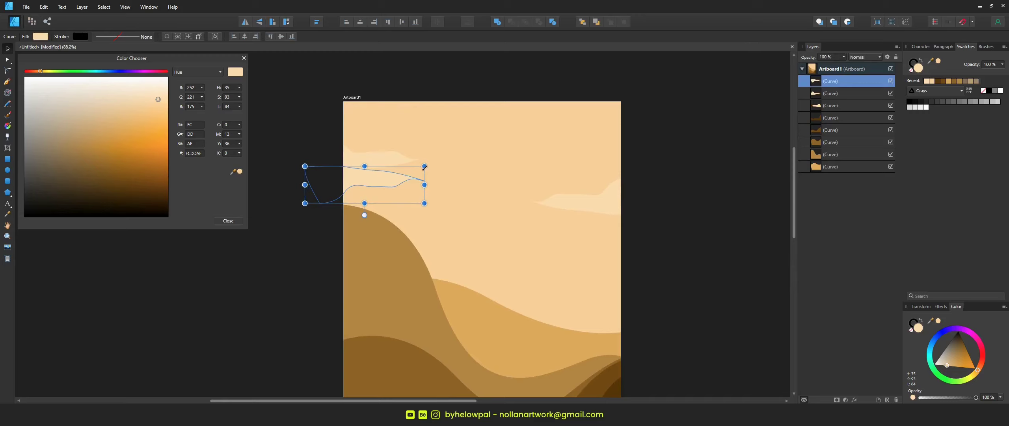
drag(425, 167, 363, 181)
shift+click(373, 159)
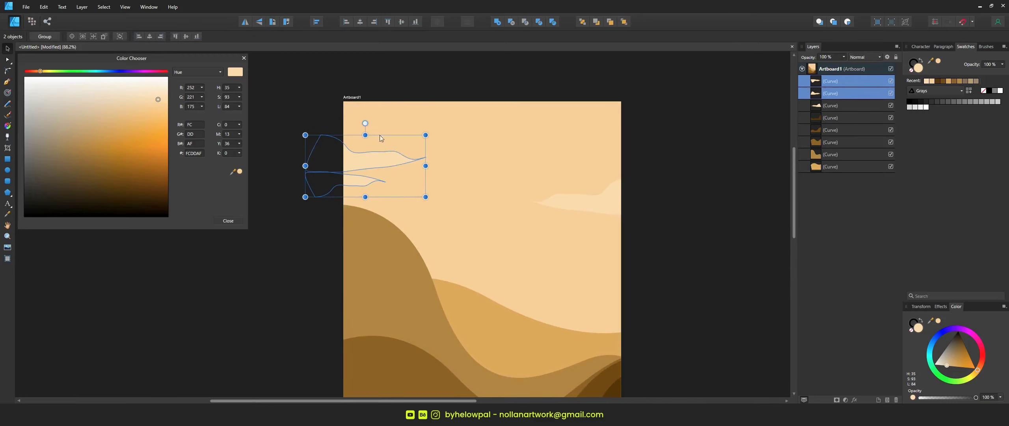
click(497, 22)
click(603, 93)
scroll(589, 181, down, 3)
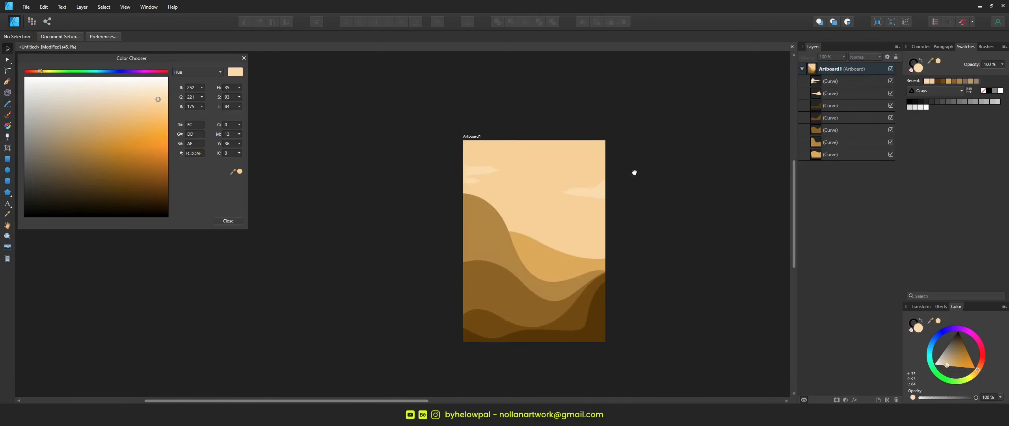
Draw a circular sun with the Ellipse tool in the middle of the sky and fill it with orange FF9F14.
drag(634, 171, 600, 177)
scroll(551, 233, up, 3)
click(7, 170)
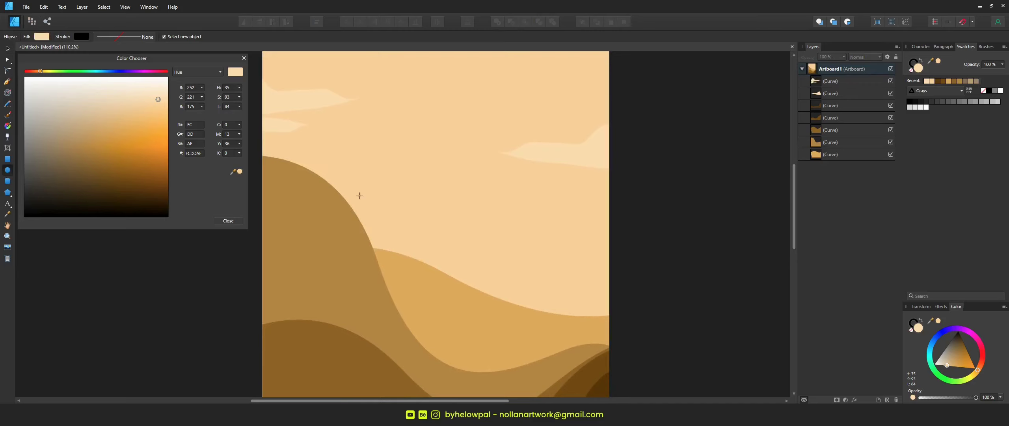
drag(397, 146, 491, 239)
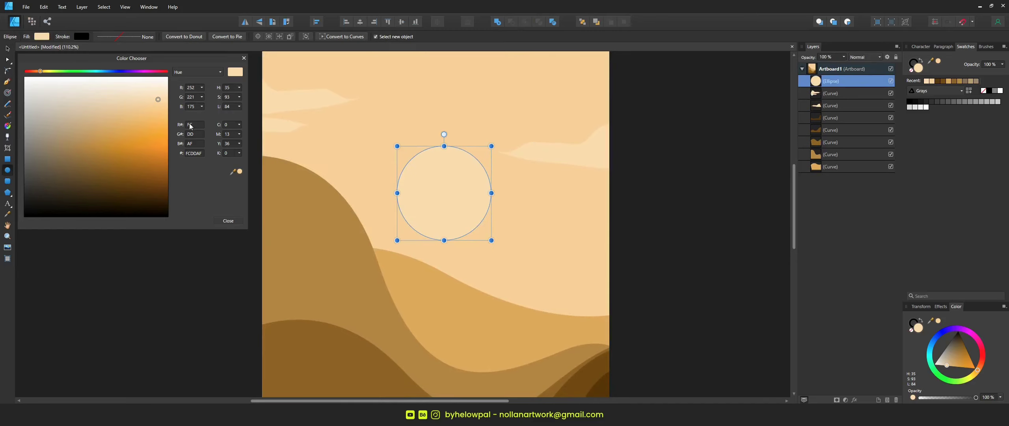
click(152, 102)
drag(155, 107, 175, 141)
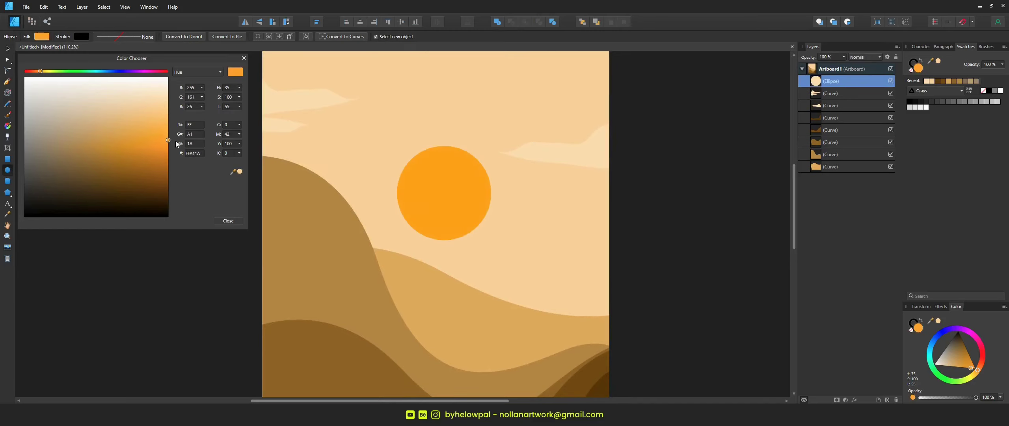
click(7, 49)
click(164, 301)
scroll(383, 244, down, 3)
scroll(383, 244, down, 2)
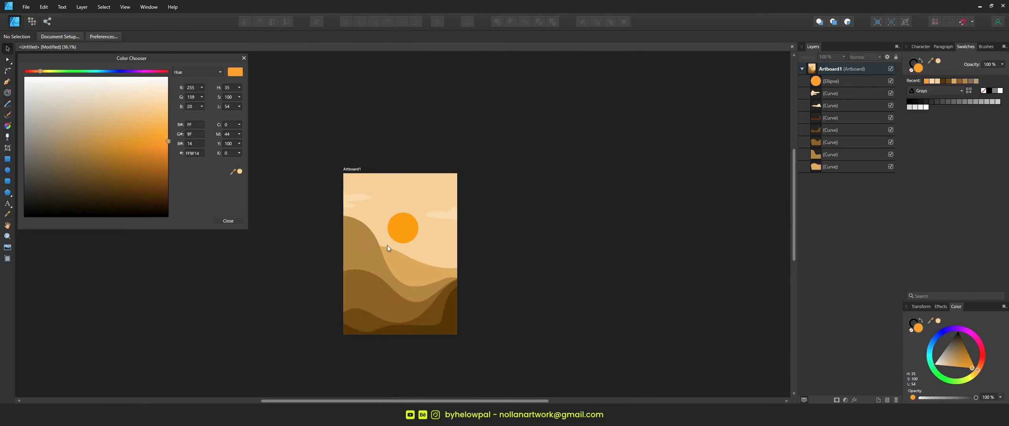
Move the sun down onto the rearmost dune's crest and send it behind all the other shapes.
click(404, 234)
scroll(404, 233, up, 3)
drag(404, 234, 429, 264)
scroll(534, 206, down, 3)
scroll(471, 172, up, 3)
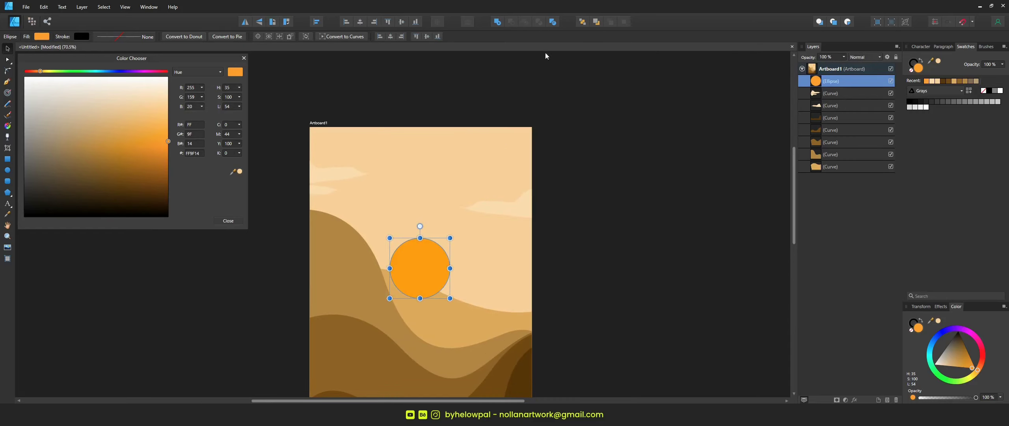
click(582, 21)
scroll(636, 145, down, 3)
scroll(511, 252, up, 3)
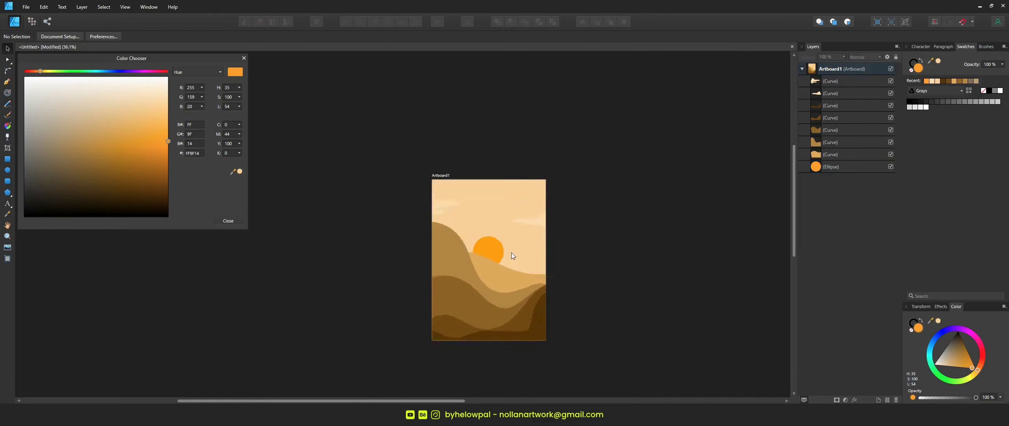
Move the sun to the right so it sits partly behind the rearmost dune near the artboard's right edge.
drag(474, 252, 530, 279)
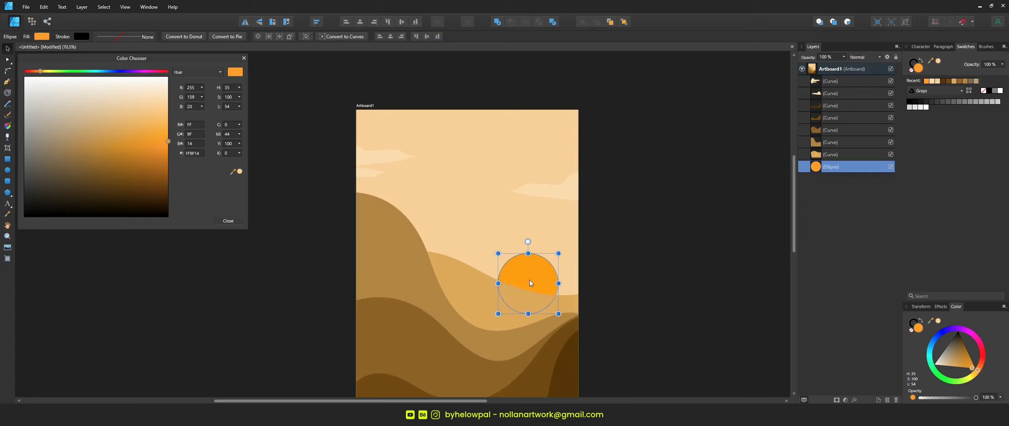
click(592, 231)
scroll(583, 237, down, 3)
scroll(574, 241, up, 7)
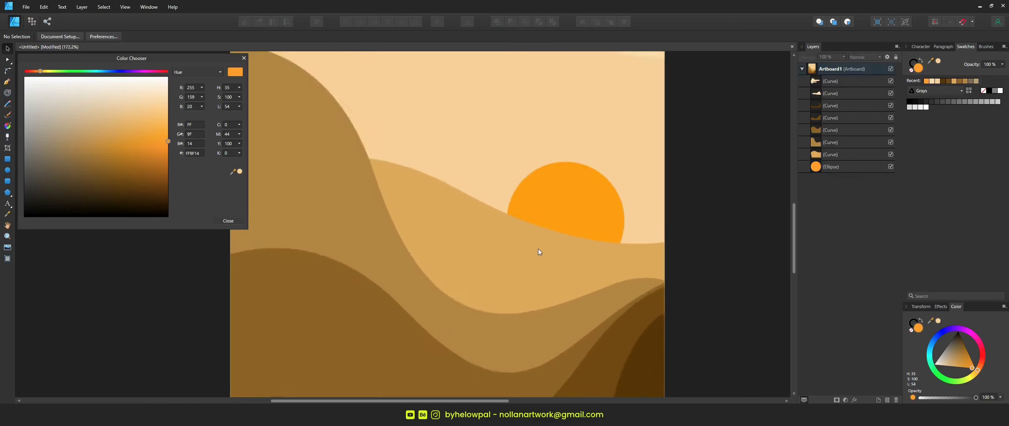
scroll(568, 227, down, 8)
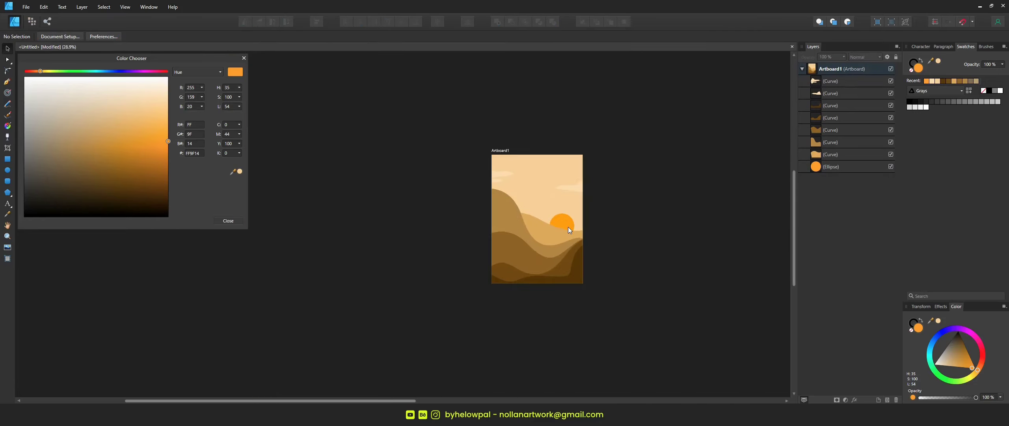
scroll(568, 227, up, 6)
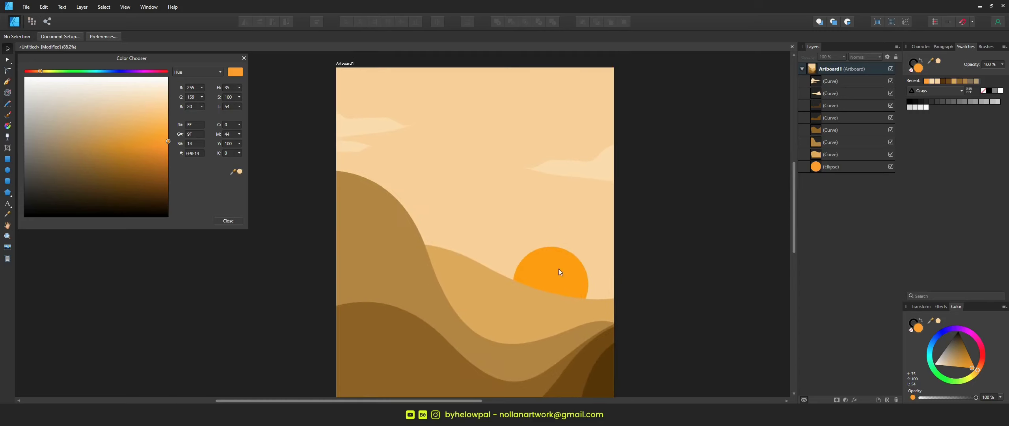
Lighten the sun's fill to FFB549 and move it up into the sky behind the right-hand cloud.
click(559, 269)
mouse_move(165, 143)
mouse_down()
mouse_move(148, 155)
mouse_move(163, 114)
mouse_move(174, 122)
mouse_move(188, 74)
mouse_move(192, 141)
mouse_move(195, 126)
mouse_up()
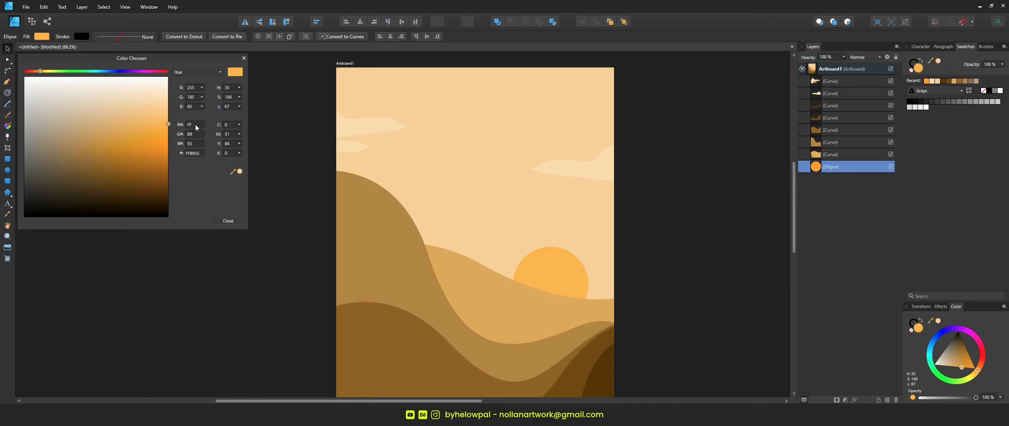
drag(542, 277, 554, 154)
click(665, 170)
scroll(607, 186, down, 8)
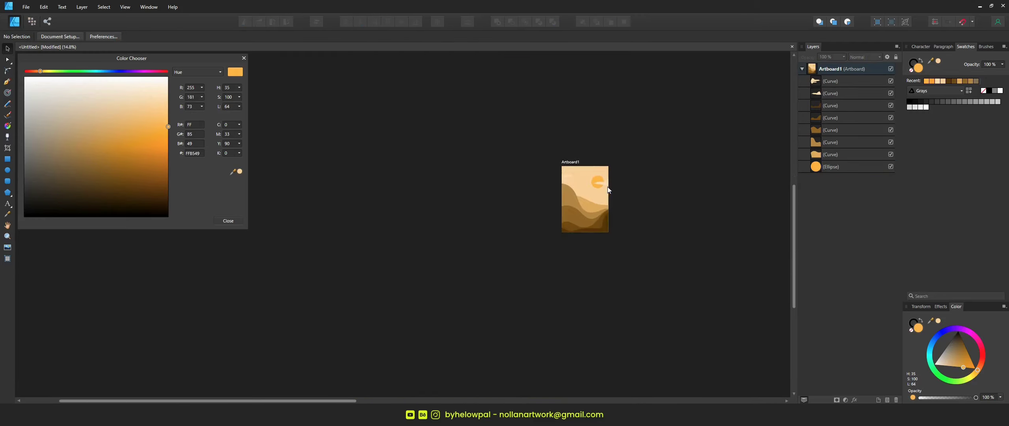
scroll(608, 187, up, 5)
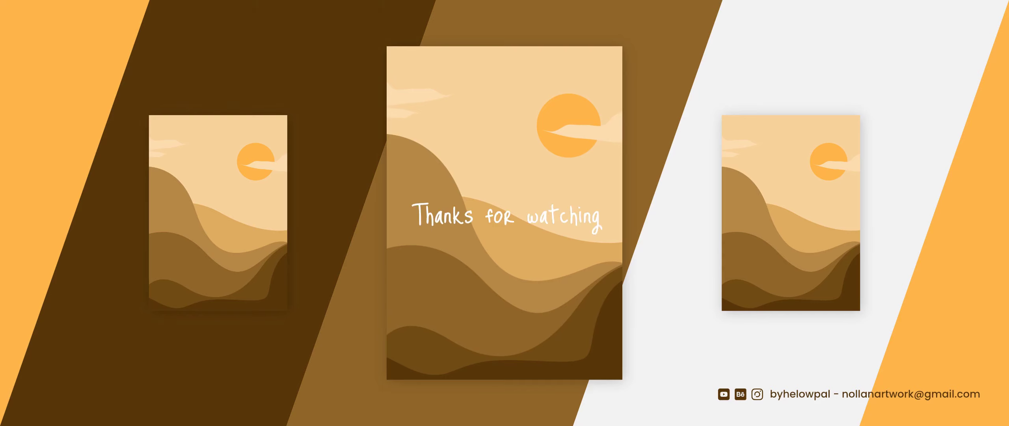